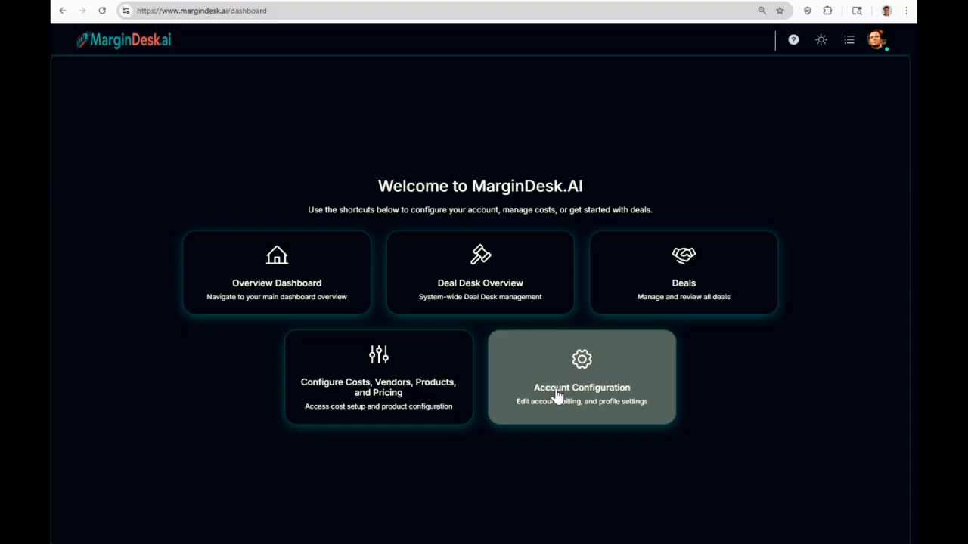
Go to Account Settings through the profile avatar menu at the top right.
left_click(875, 46)
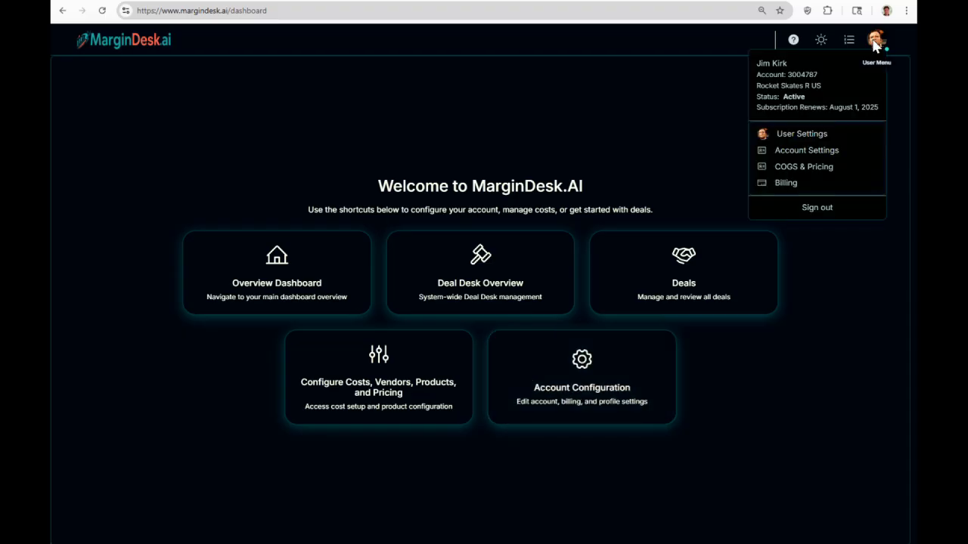
left_click(815, 153)
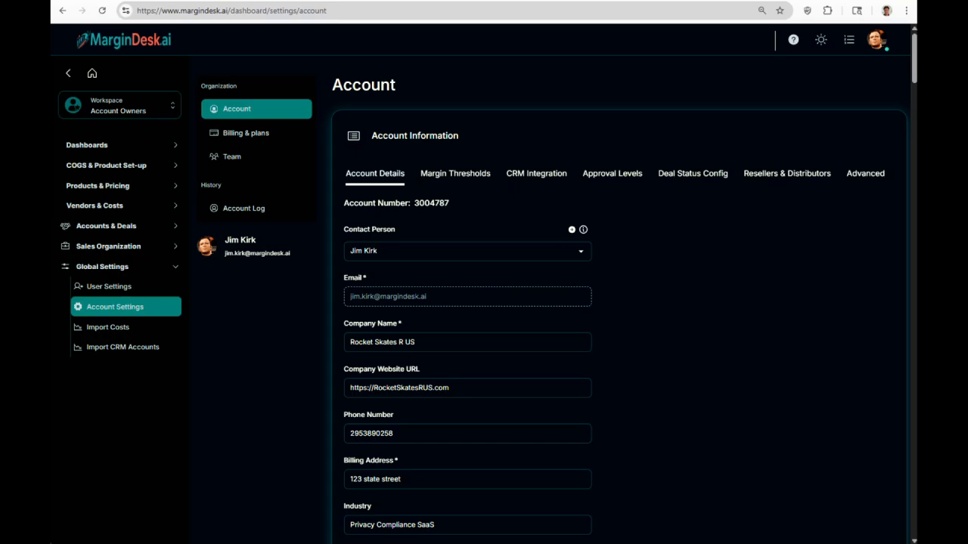
Collapse the sidebar and browse the Margin Thresholds, CRM Integration and Approval Levels tabs.
left_click(68, 75)
left_click(348, 173)
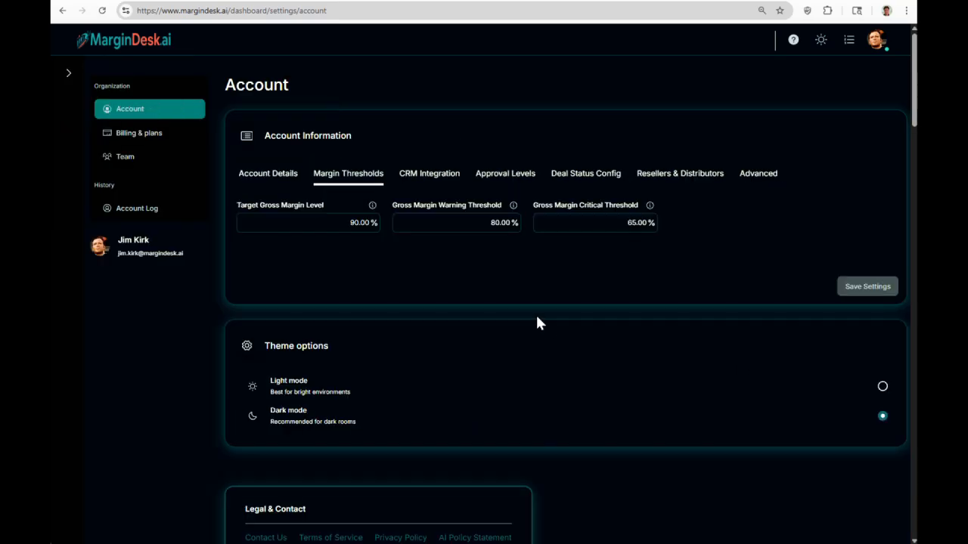
left_click(433, 179)
left_click(505, 173)
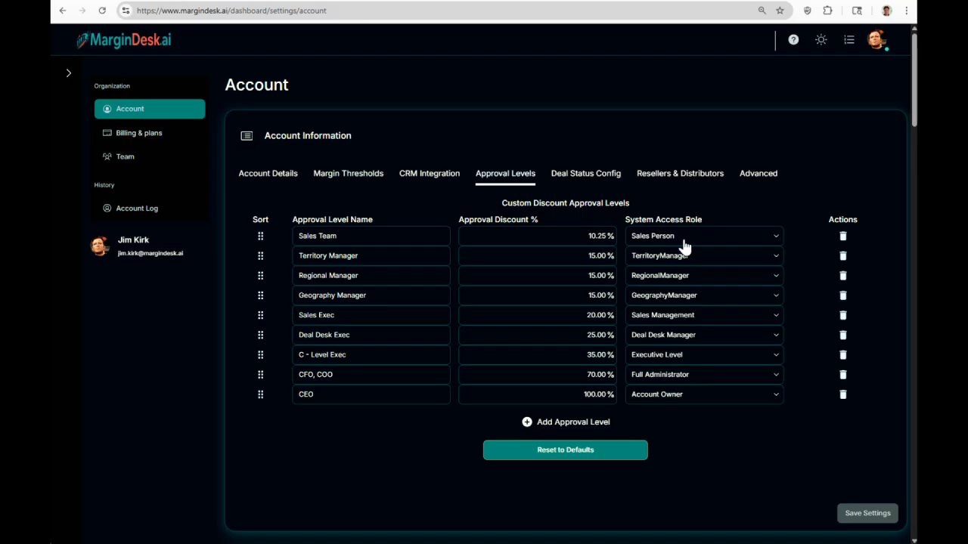
Rename the first approval level from 'Sales Team' to 'Sales Executive'.
left_click_drag(338, 236, 298, 236)
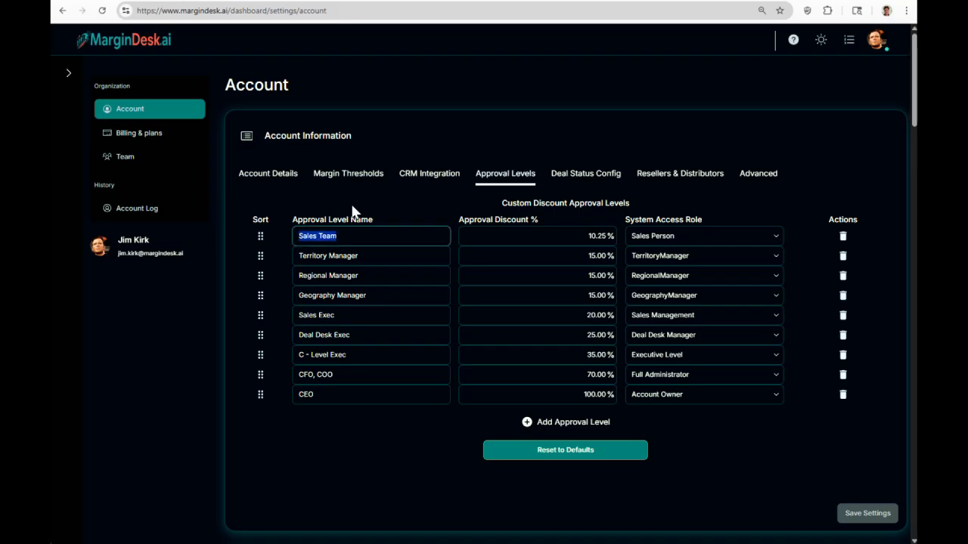
type("Sales Rep")
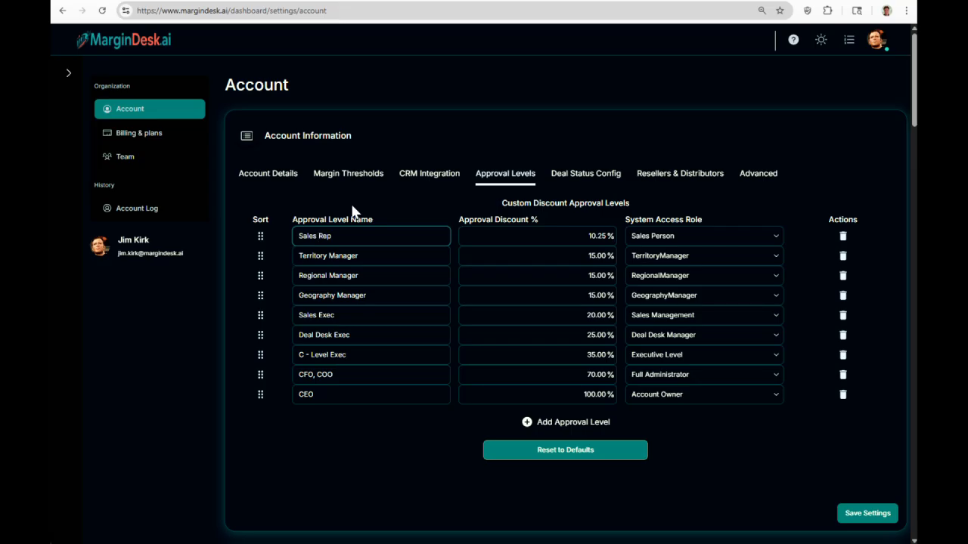
left_click_drag(333, 236, 289, 235)
type("Sales Executive")
left_click_drag(352, 236, 284, 239)
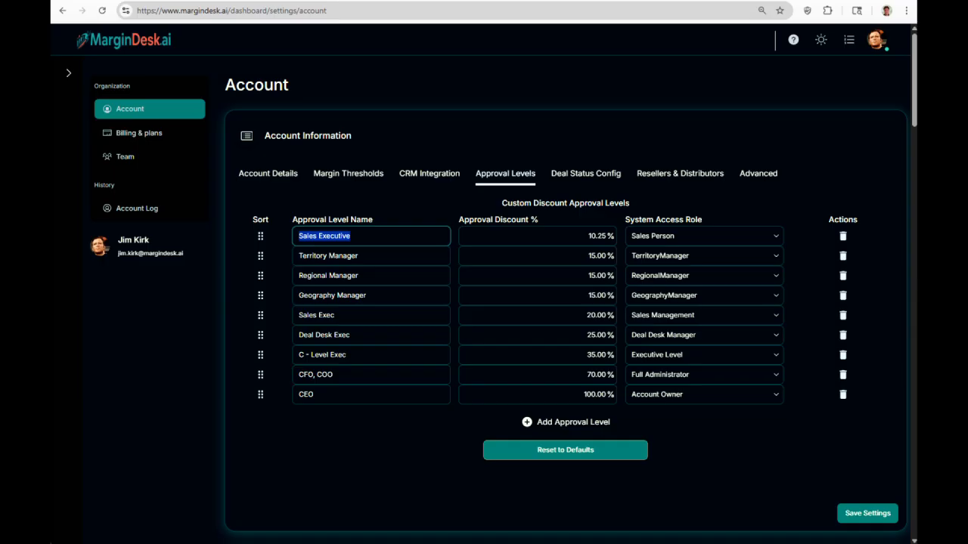
left_click(577, 174)
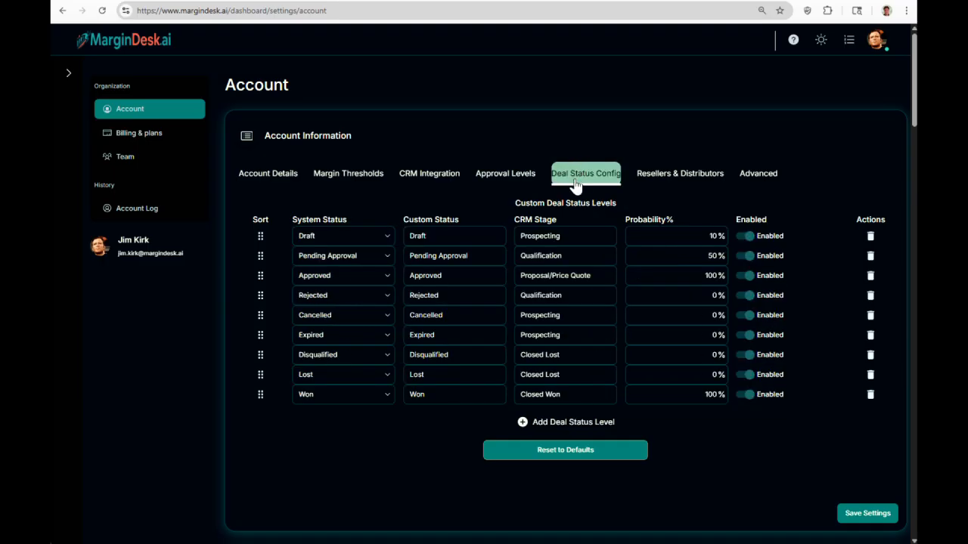
Check the Draft deal status, then view the Resellers & Distributors settings, both enabled.
left_click_drag(438, 236, 398, 236)
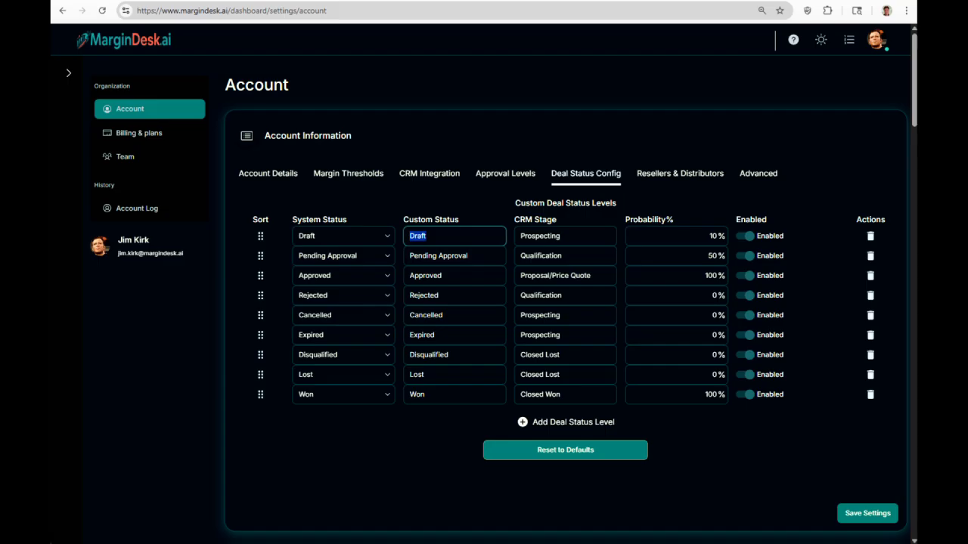
left_click(715, 180)
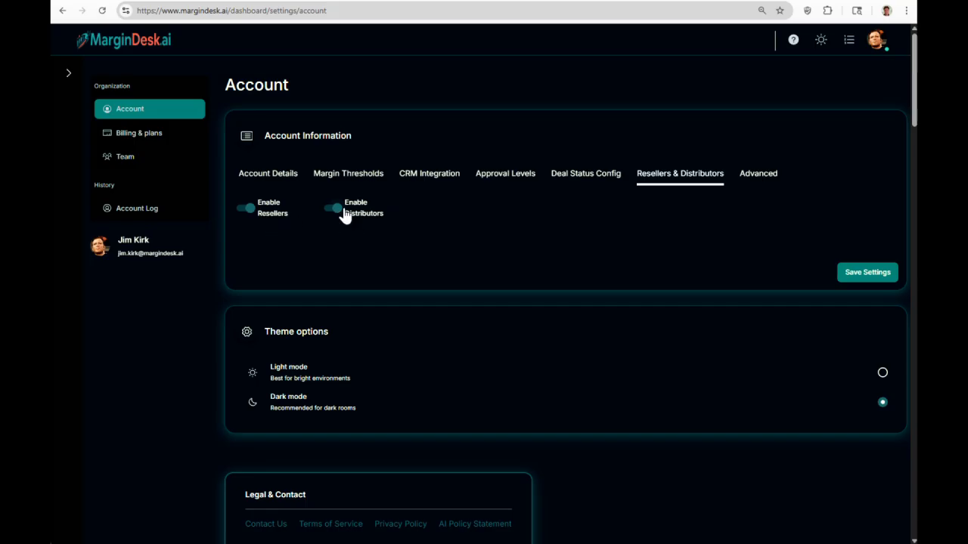
Expand the sidebar and its Sales Organization section to show resellers and distributors.
left_click(68, 75)
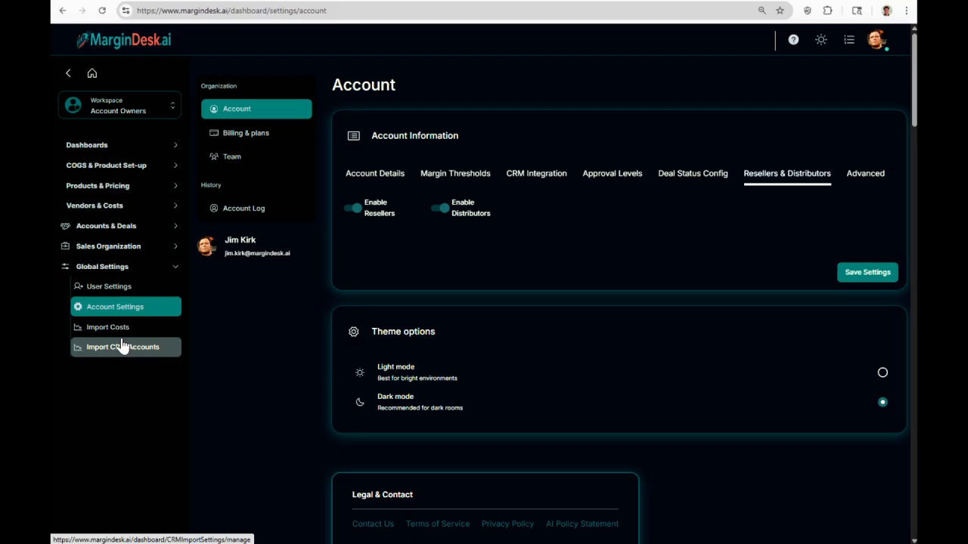
left_click(112, 247)
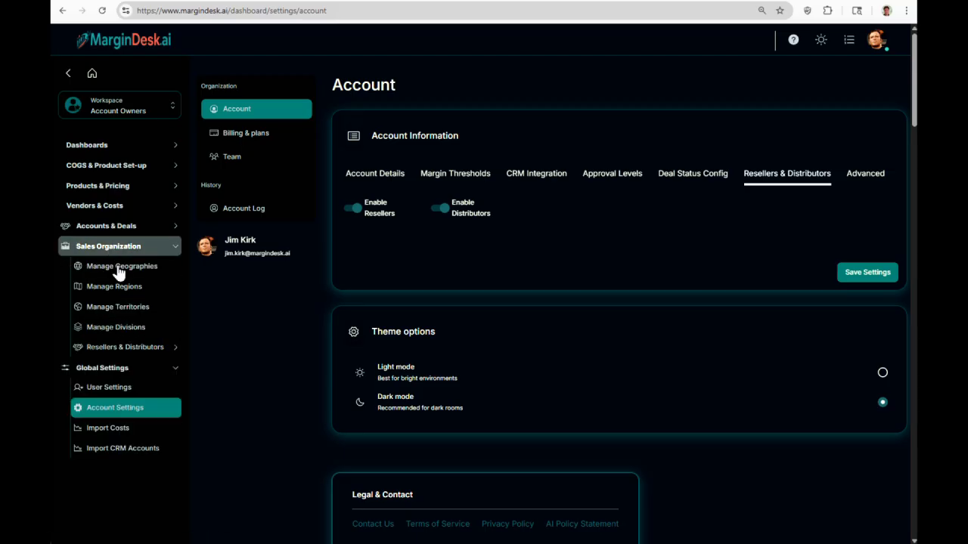
left_click(124, 347)
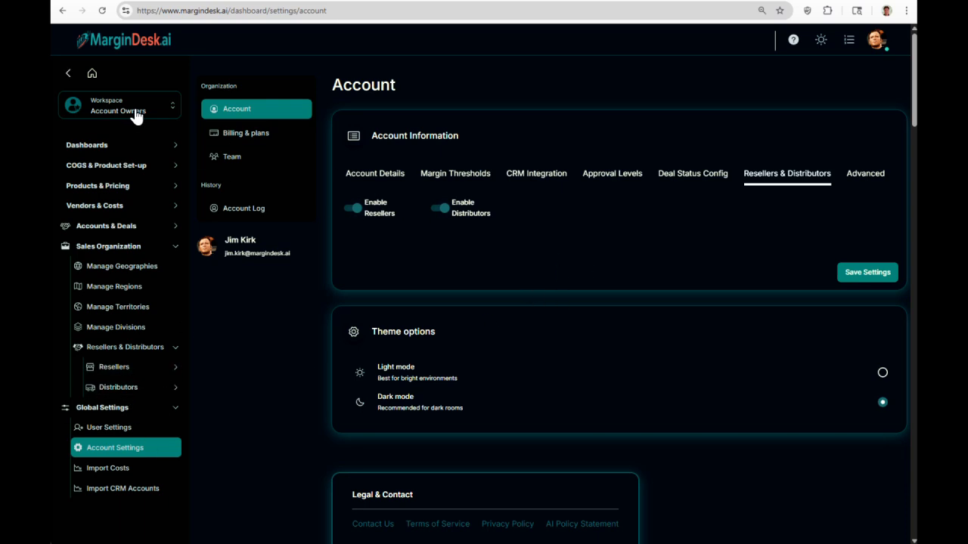
In the Advanced settings, turn on Value Based Pricing and read its explanation.
left_click(864, 178)
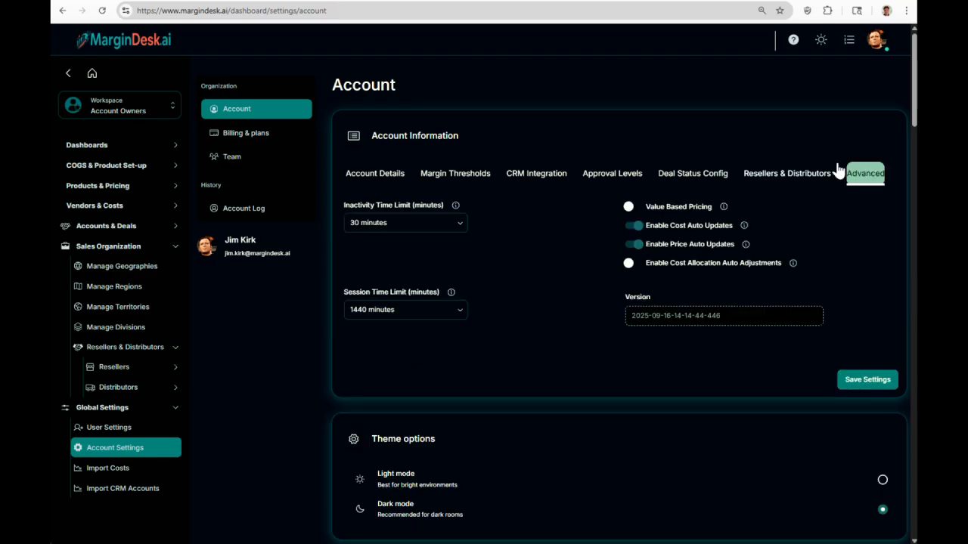
left_click(632, 207)
left_click(724, 207)
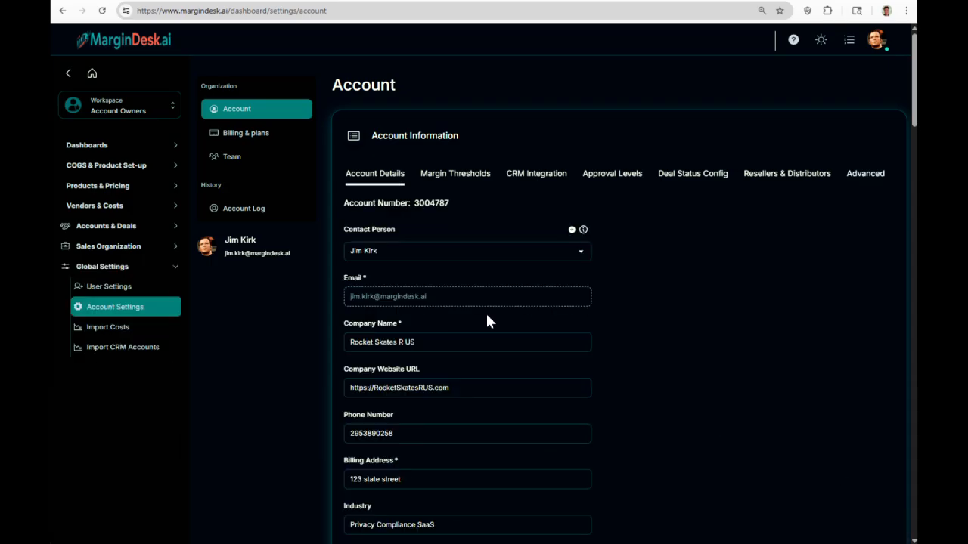
On the Team page, inspect one member's Edit Member dialog and close it unchanged.
left_click(237, 159)
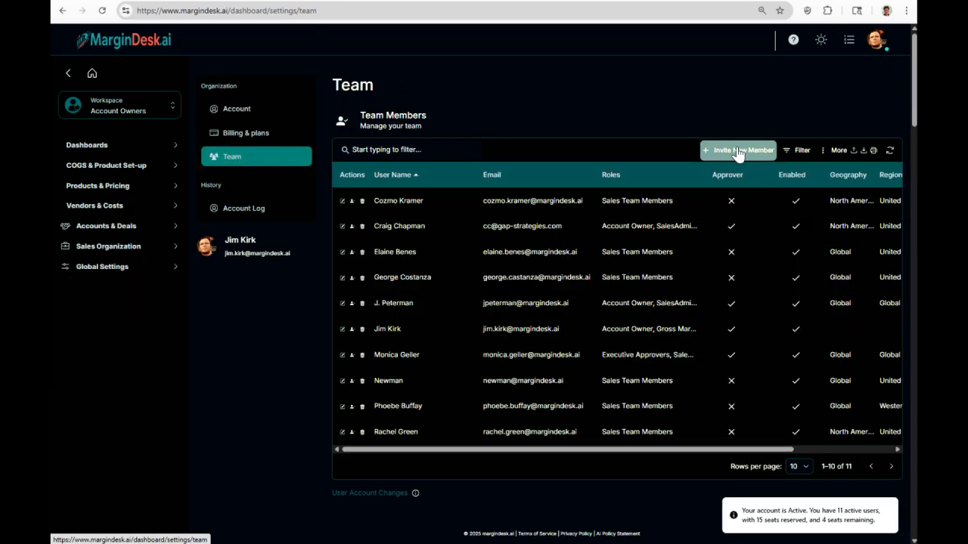
left_click(442, 208)
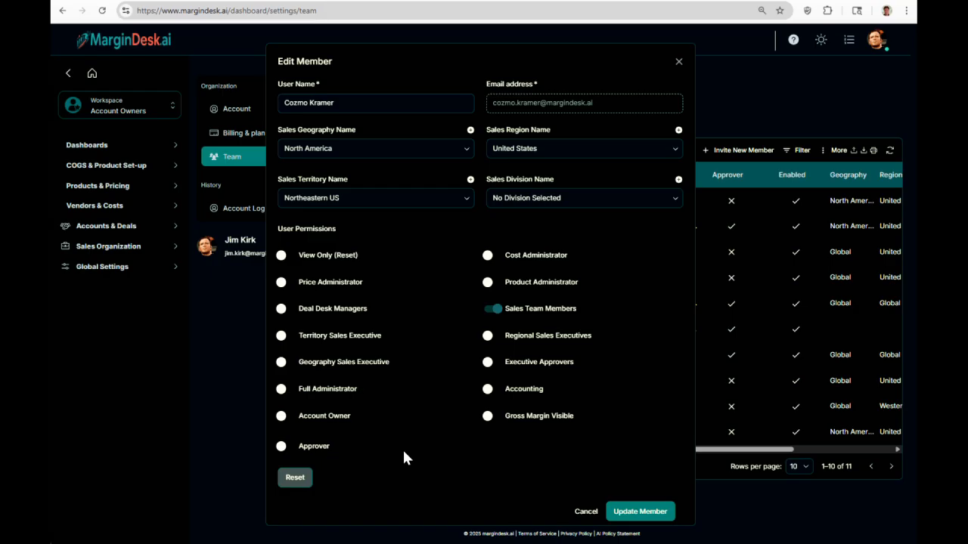
left_click(678, 62)
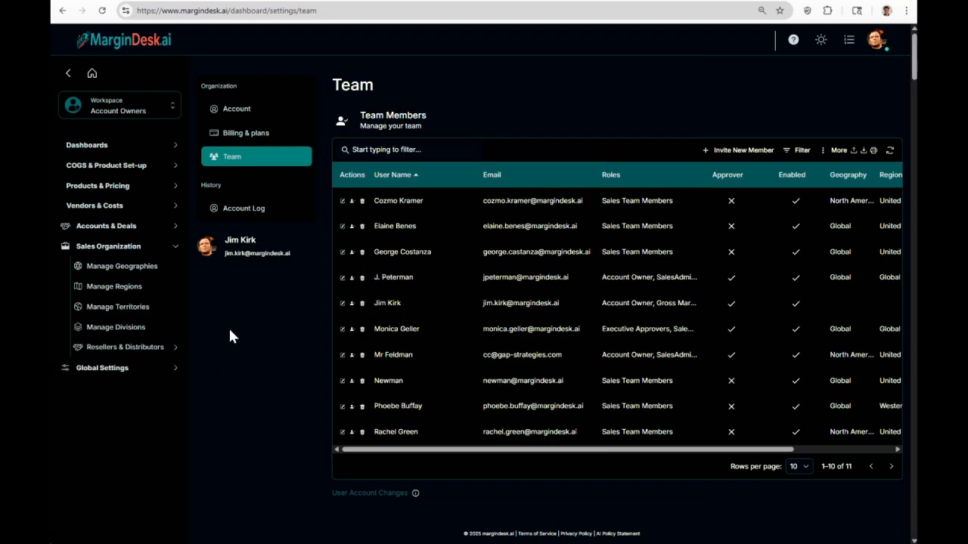
Create a new geography named 'South America' in Manage Geographies.
left_click(118, 250)
left_click(117, 250)
left_click(119, 266)
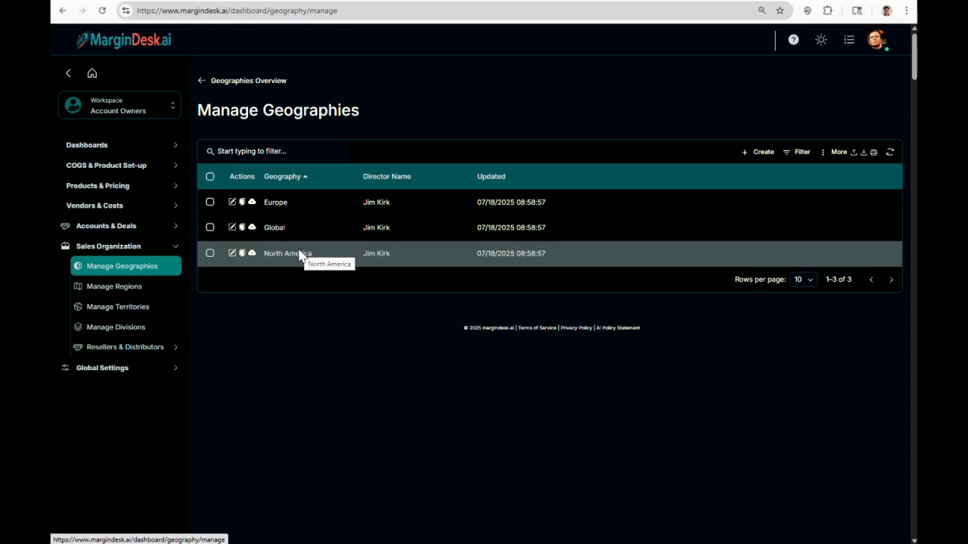
left_click(764, 152)
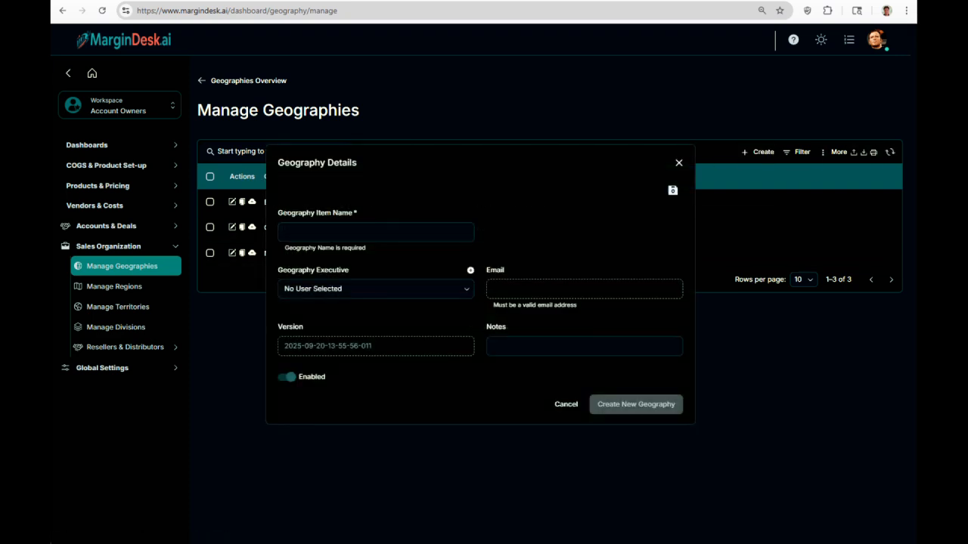
left_click(359, 233)
type("S")
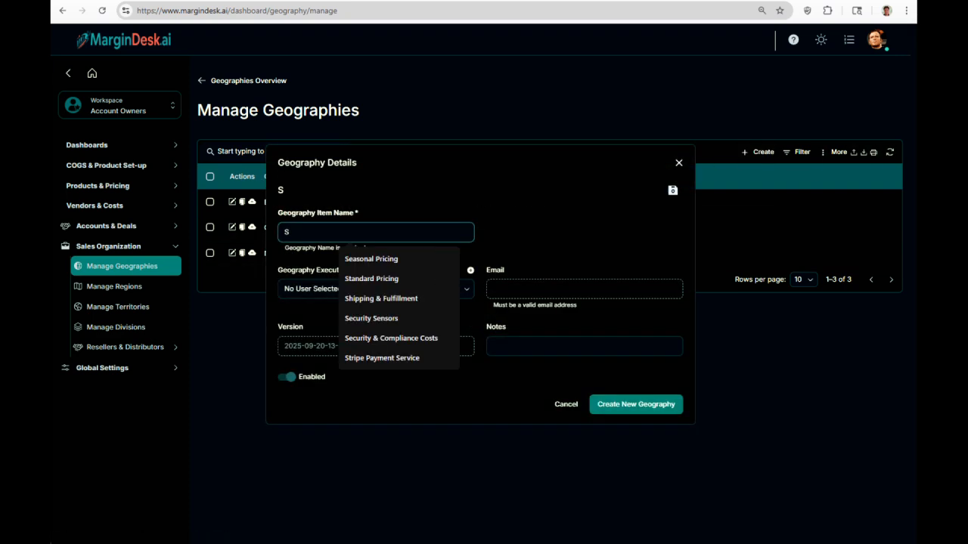
type("outh")
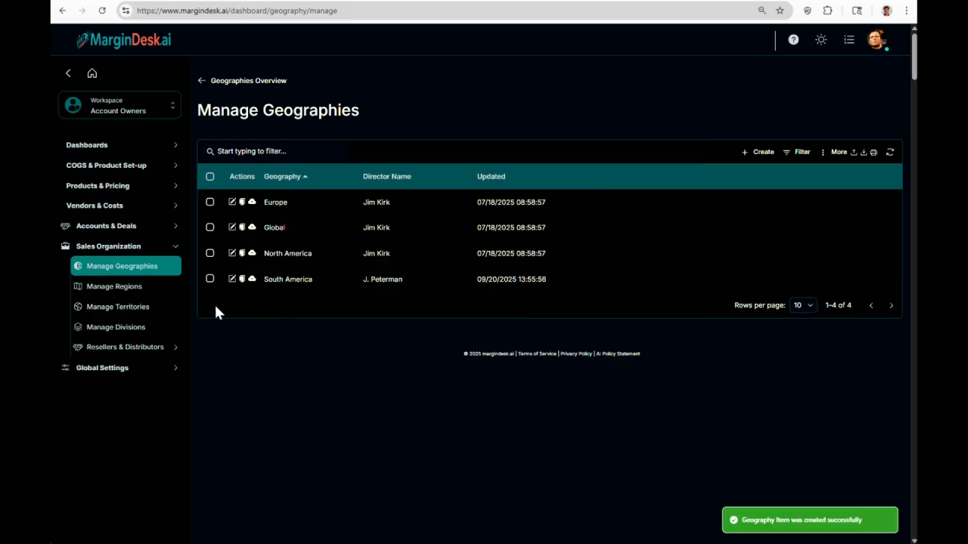
left_click(125, 290)
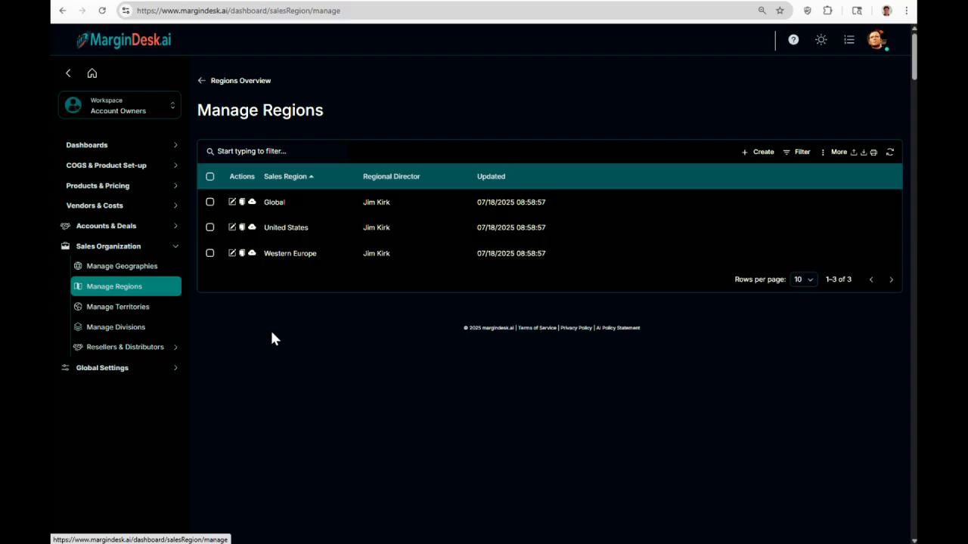
Create the 'Peru' region with a regional director selected as region manager.
left_click(762, 152)
left_click(611, 206)
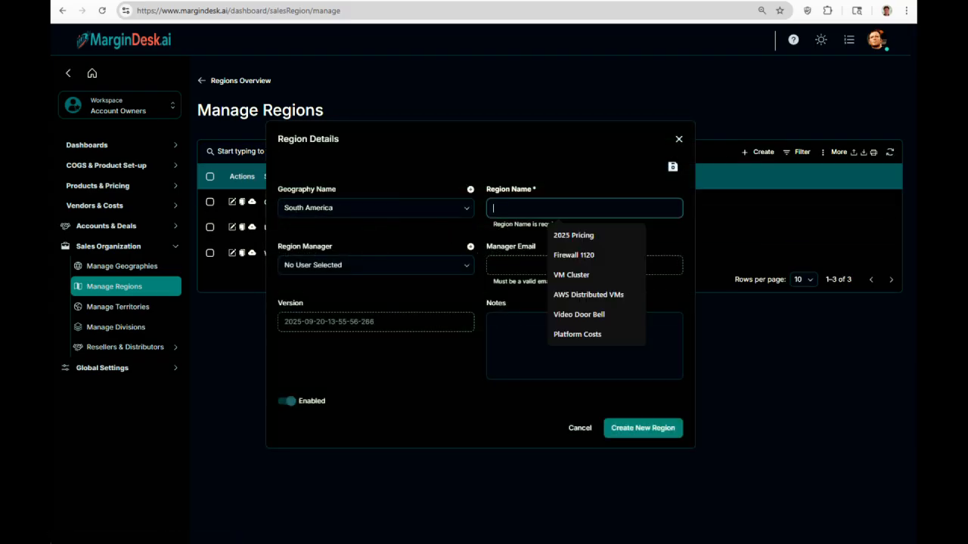
type("Peru")
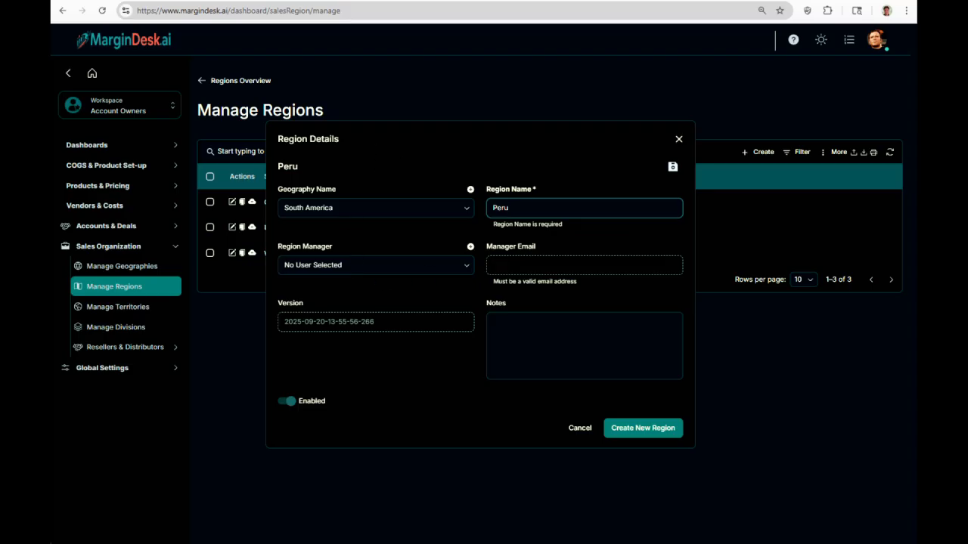
left_click(398, 272)
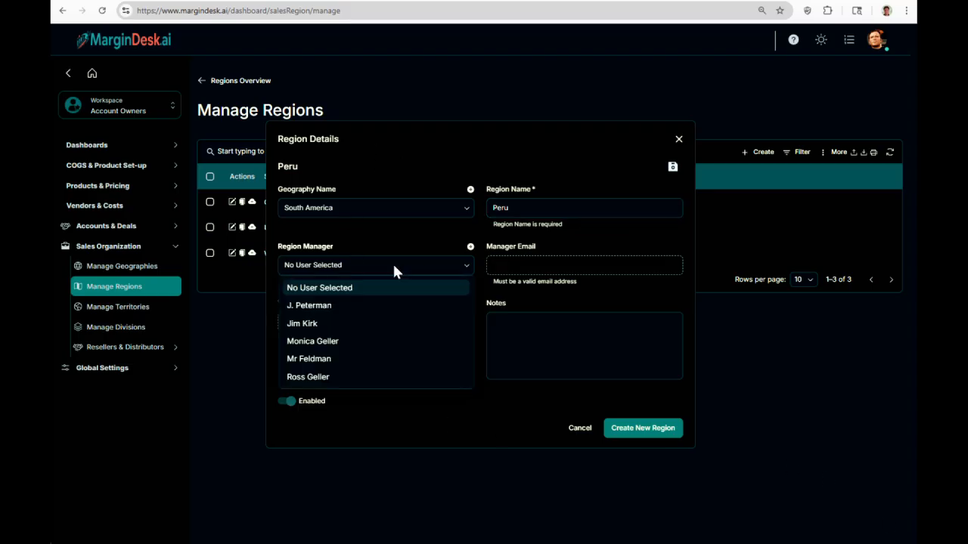
left_click(328, 342)
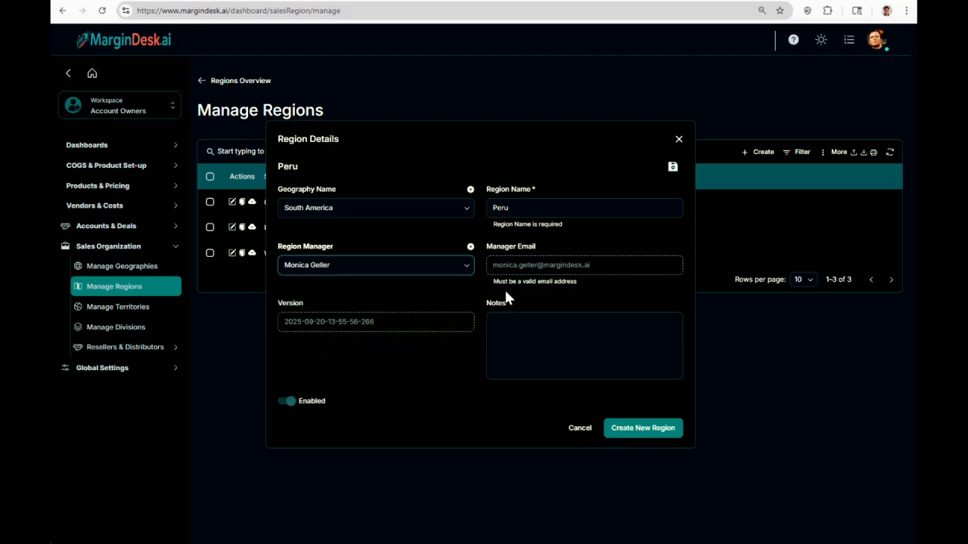
left_click(654, 432)
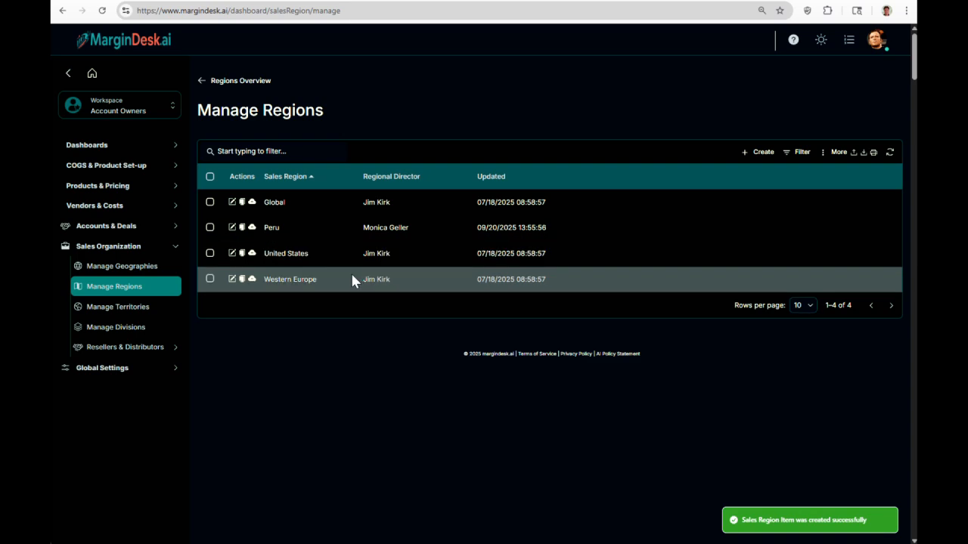
Start a 'Lima' territory with South America geography, Peru region and Public Sector division.
left_click(117, 308)
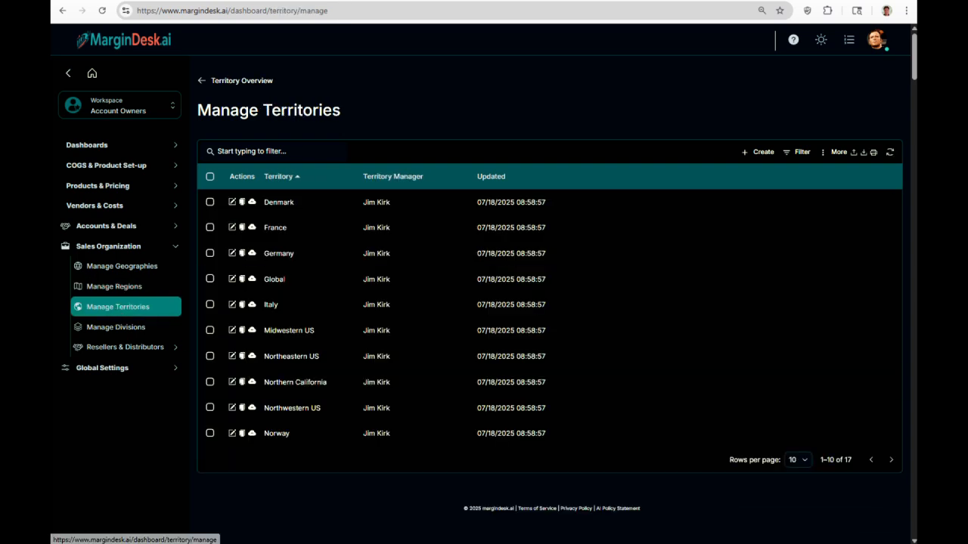
left_click(760, 155)
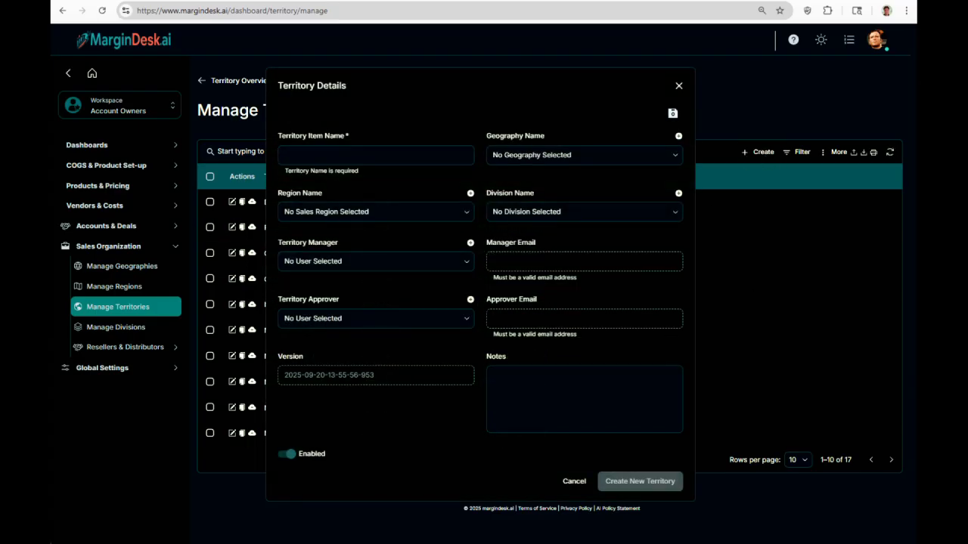
left_click(375, 155)
type("Lima")
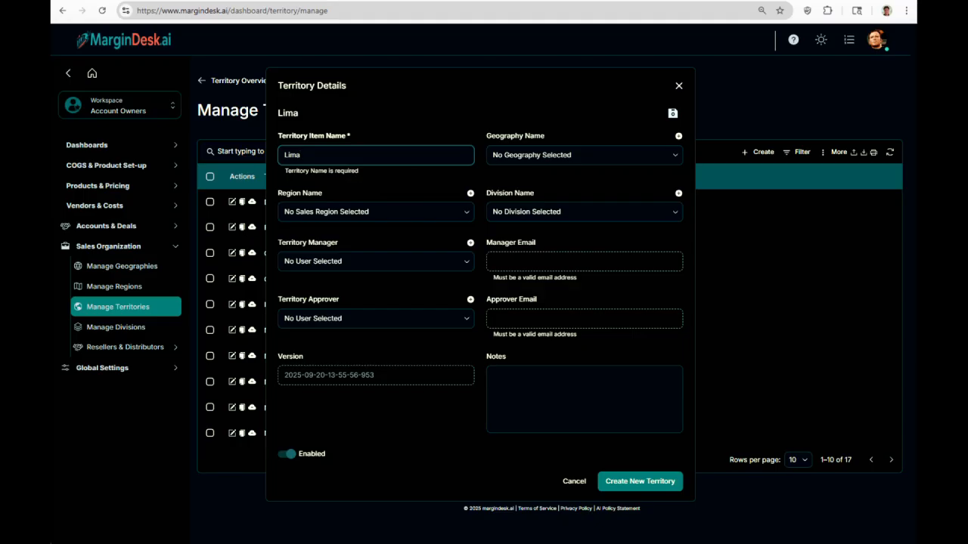
left_click(517, 155)
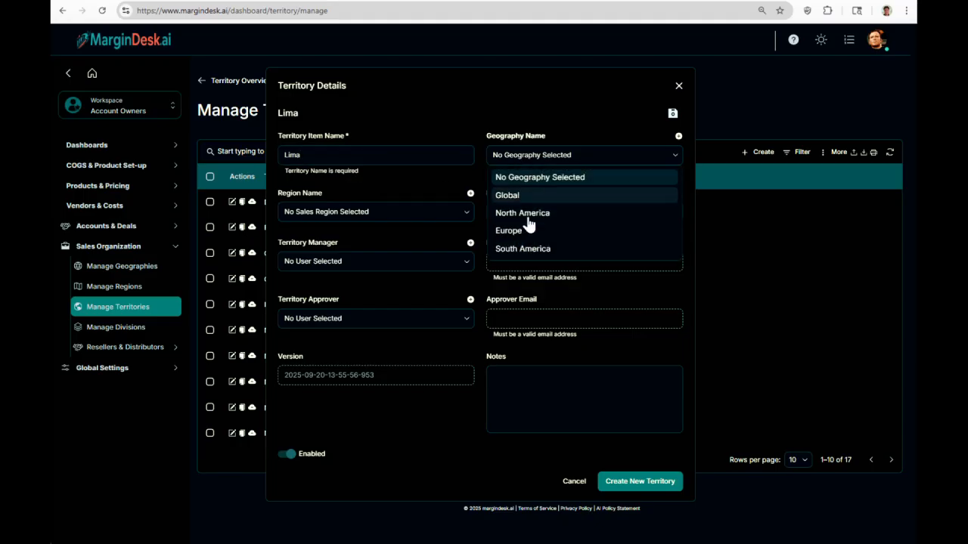
left_click(530, 250)
left_click(434, 218)
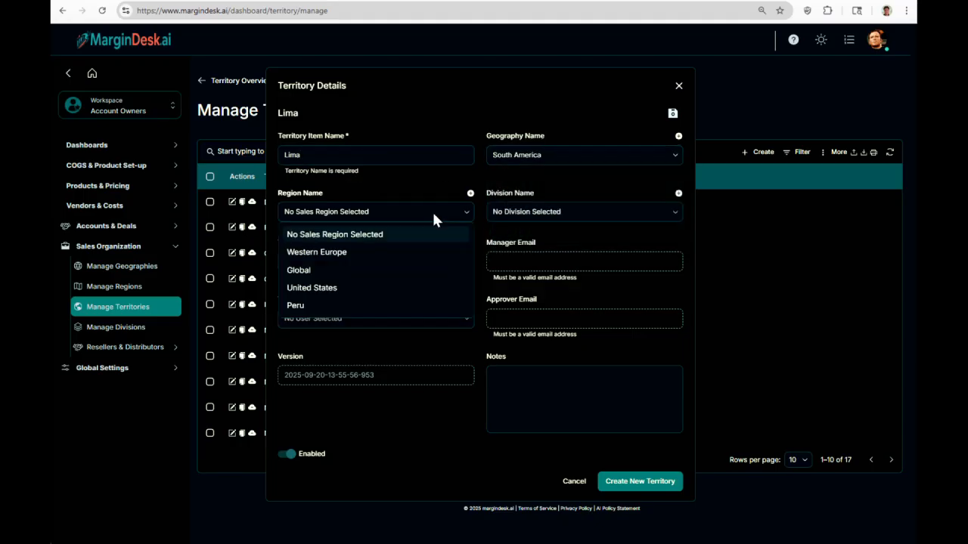
left_click(316, 306)
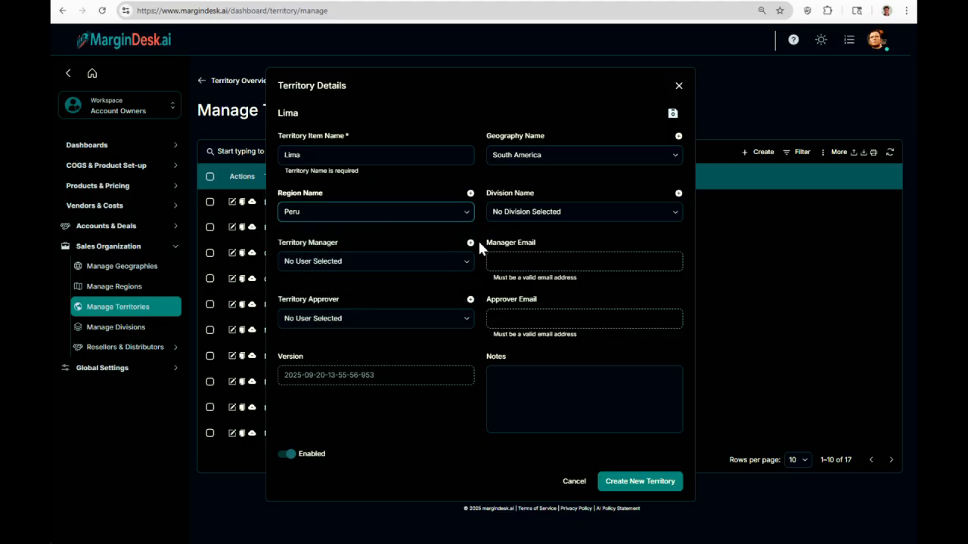
left_click(521, 214)
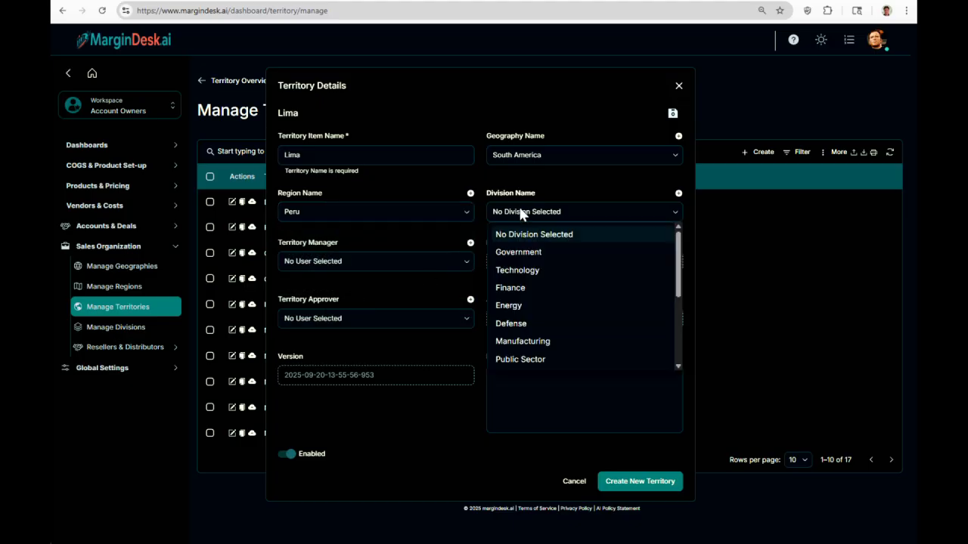
left_click(521, 360)
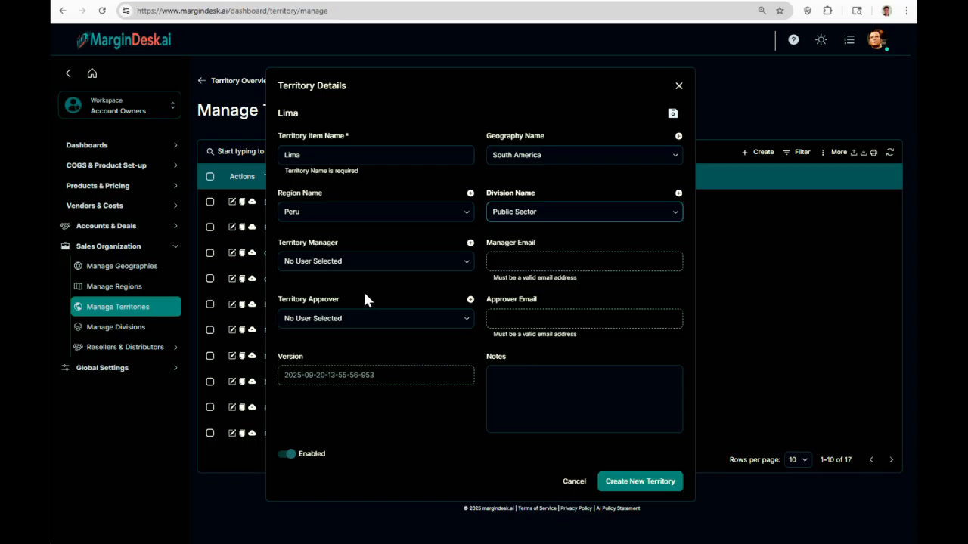
Assign one user as both the Lima territory manager and territory approver.
left_click(371, 263)
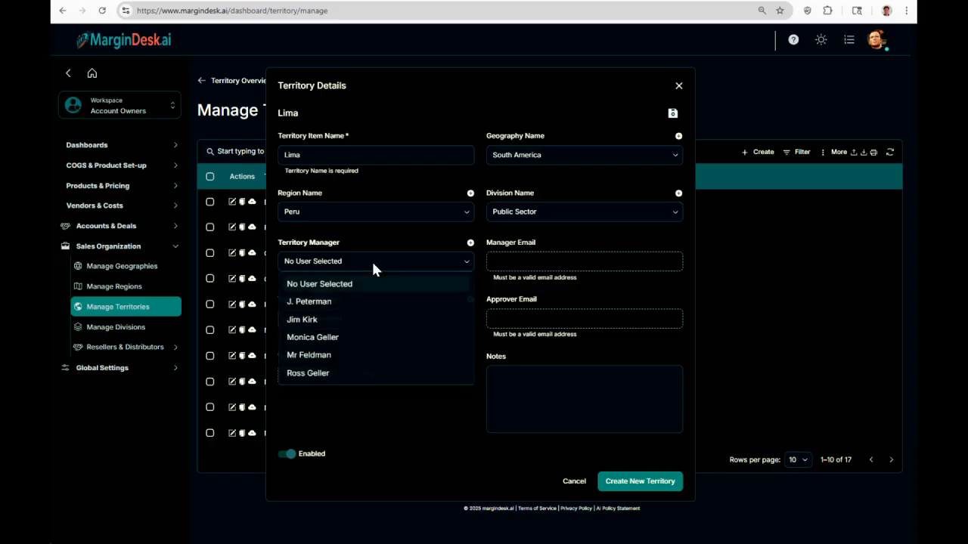
left_click(339, 376)
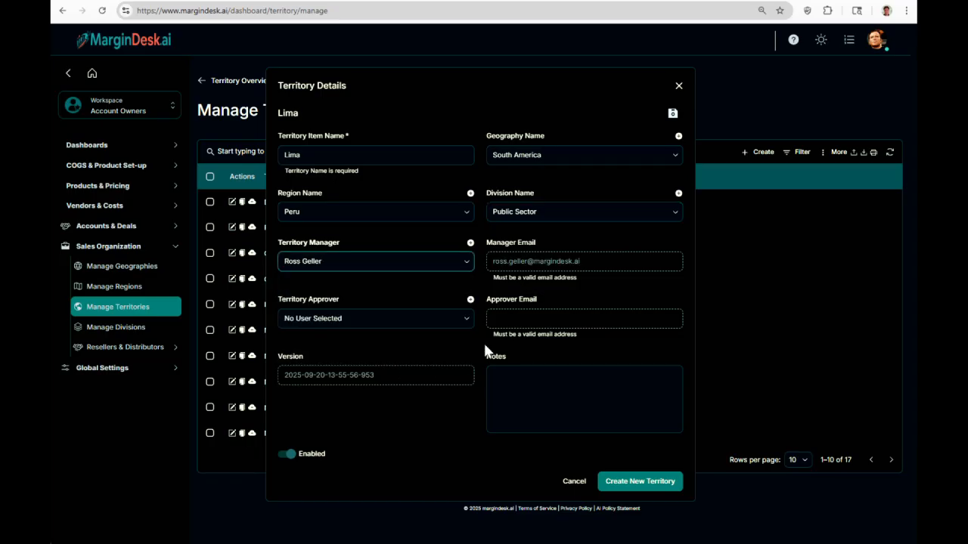
left_click(506, 324)
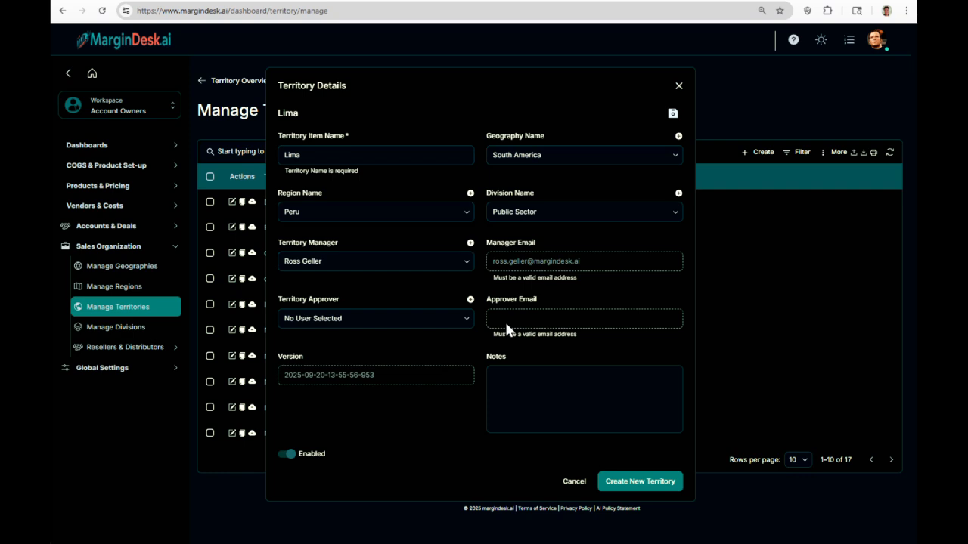
left_click(458, 318)
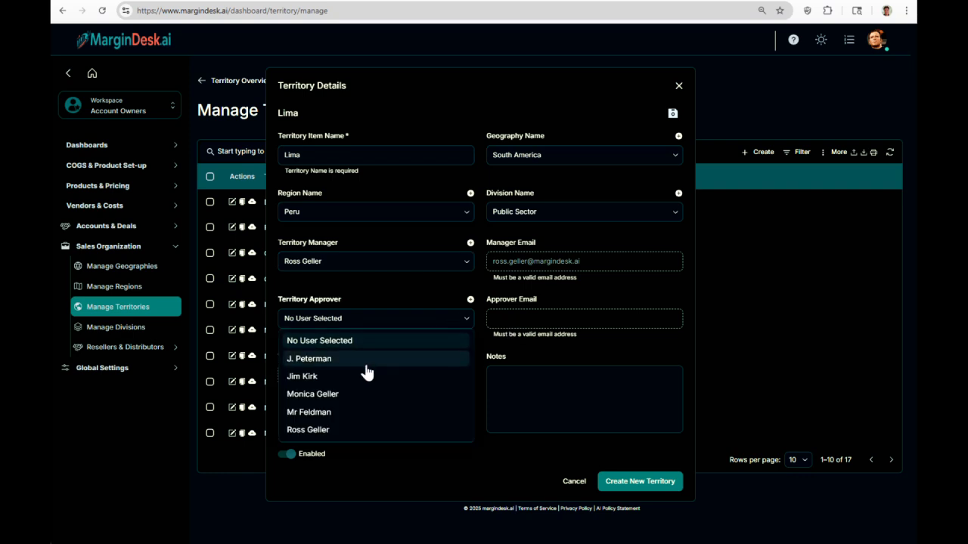
left_click(335, 431)
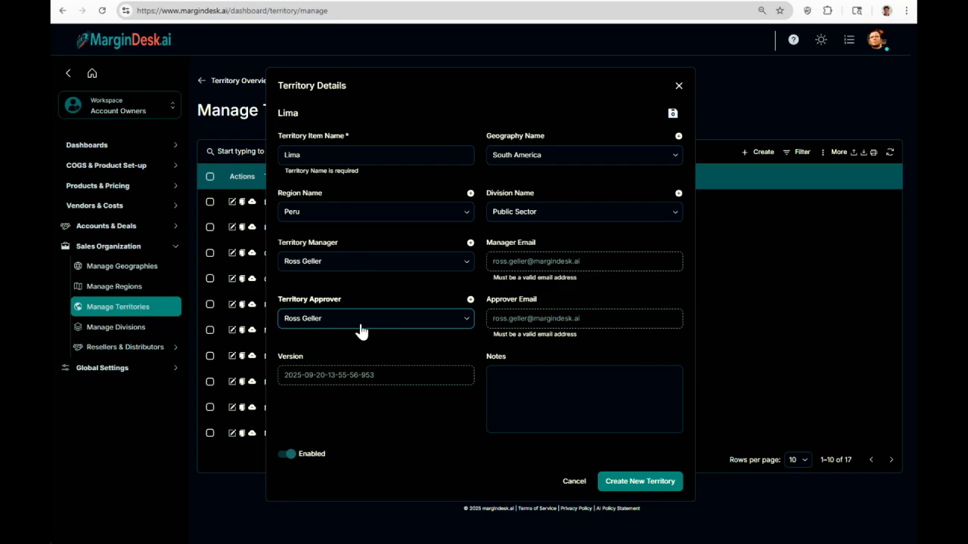
Save the Lima territory, bringing territories to 18, and start a new distributor record.
left_click(650, 490)
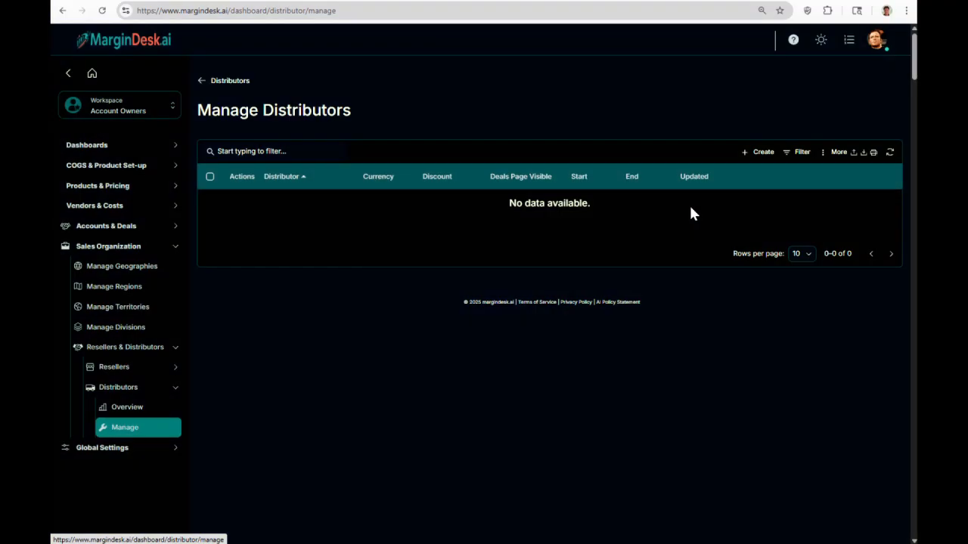
left_click(759, 155)
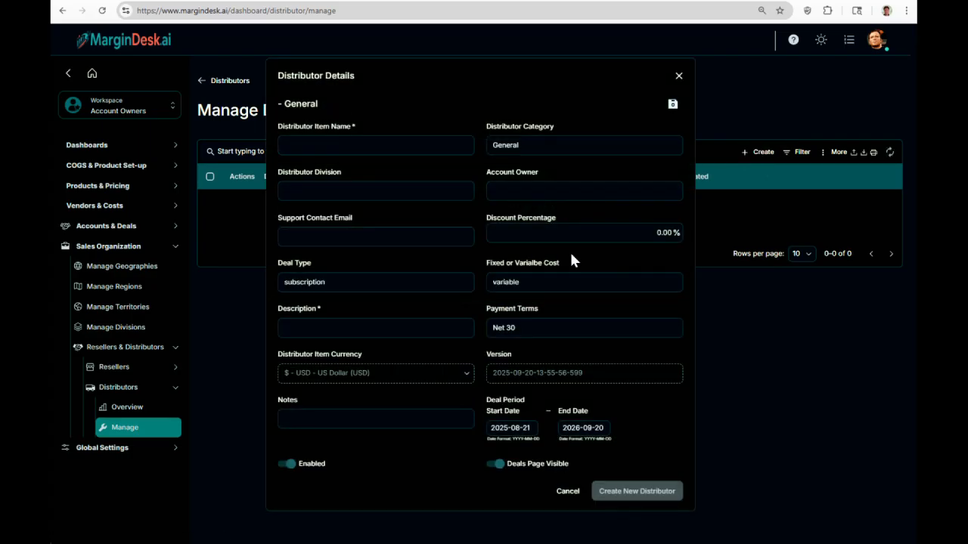
left_click(334, 145)
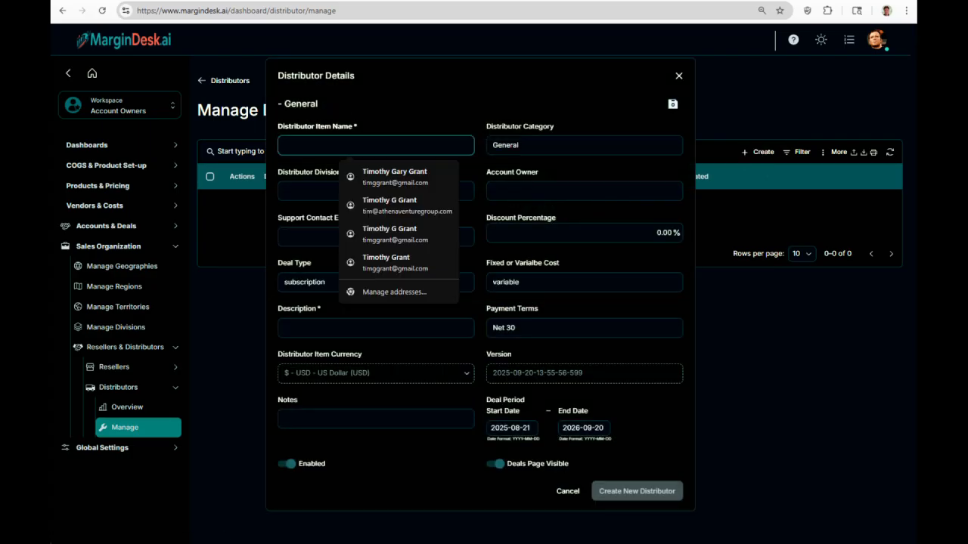
Name the distributor 'Arrow Distribution' with the SaaS Products division and fill in the account owner.
type("Arrow")
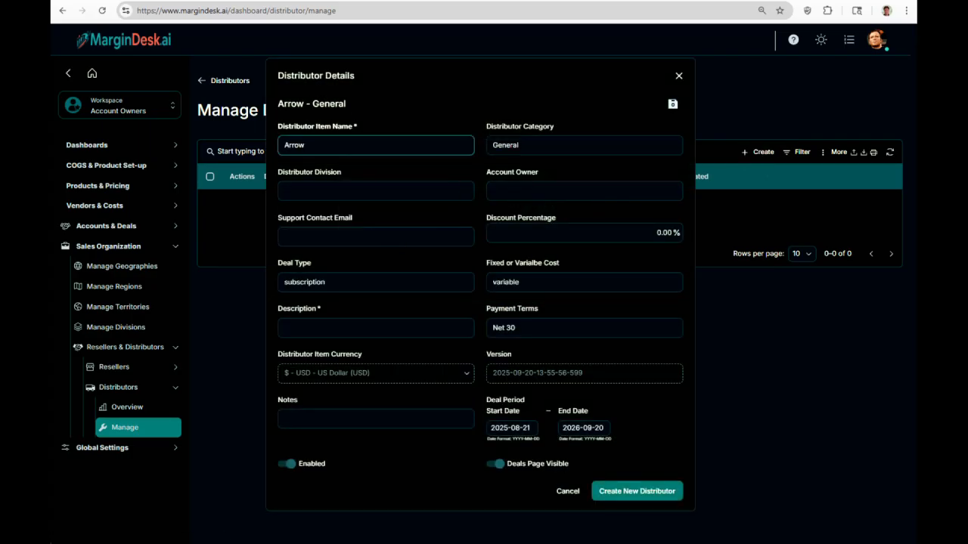
type(" Distribution")
left_click(310, 189)
type("SaaS Products")
key("Tab")
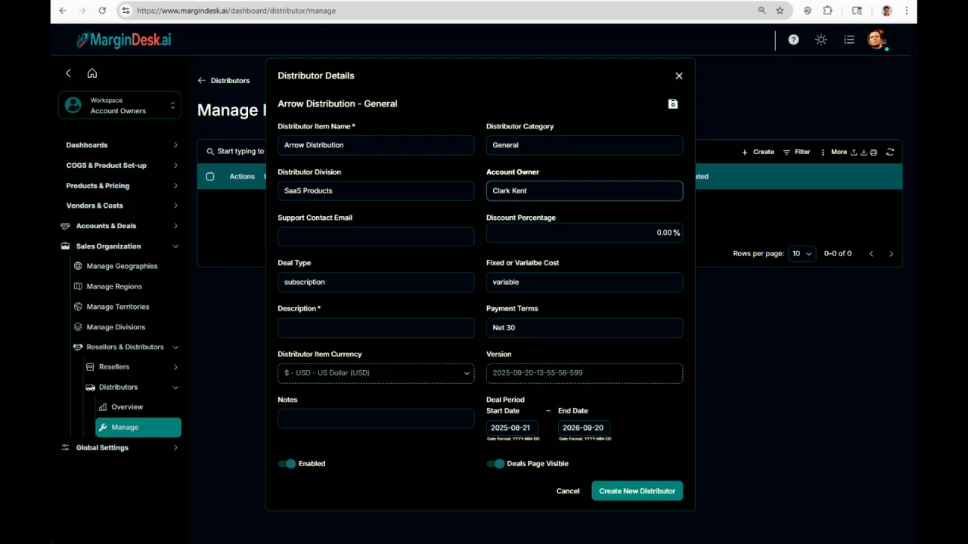
Enter the support contact e-mail, set the discount to 11%, and create the distributor.
left_click(363, 237)
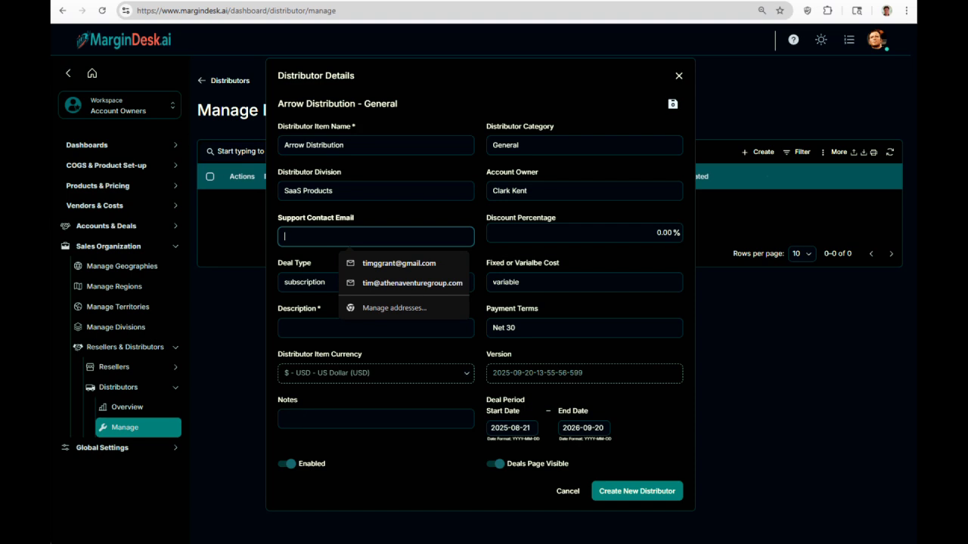
left_click_drag(656, 233, 672, 233)
type("11")
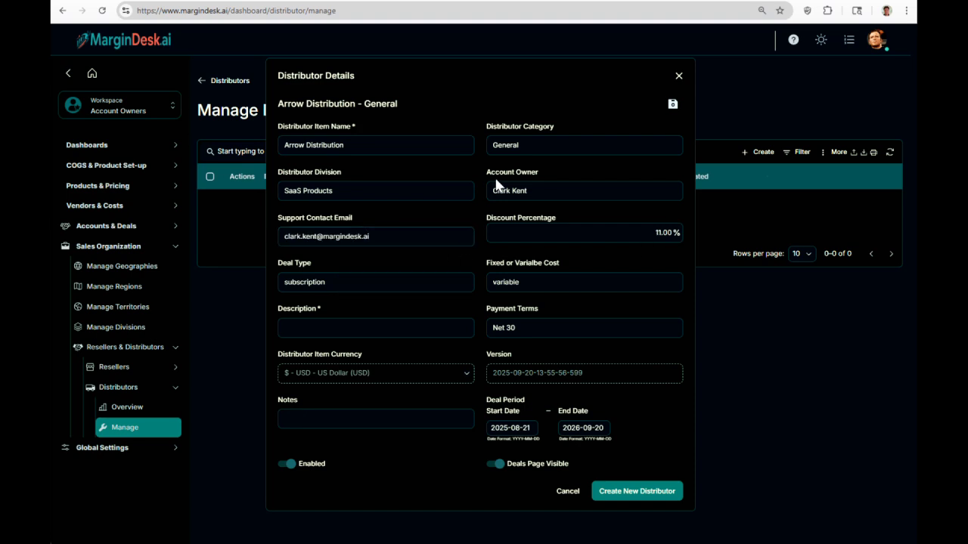
double_click(663, 233)
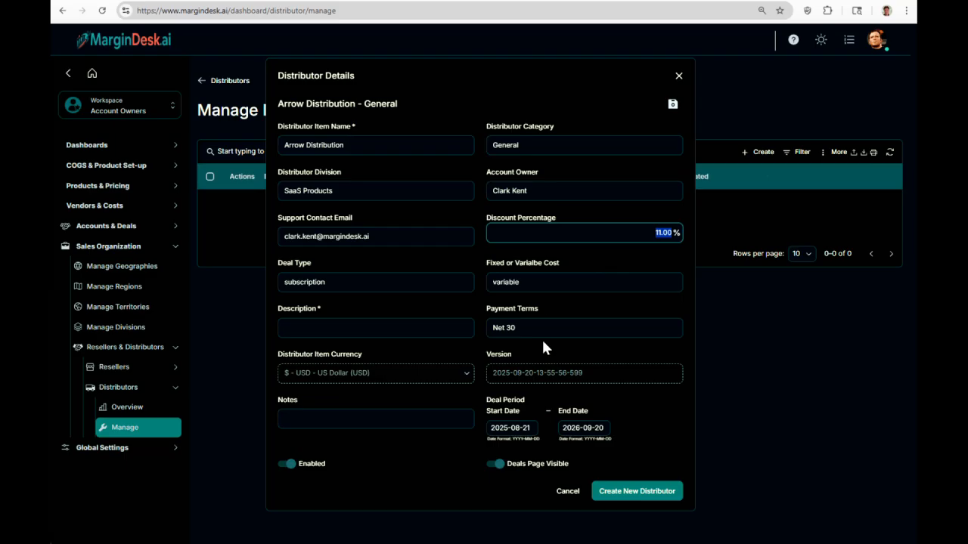
key("Return")
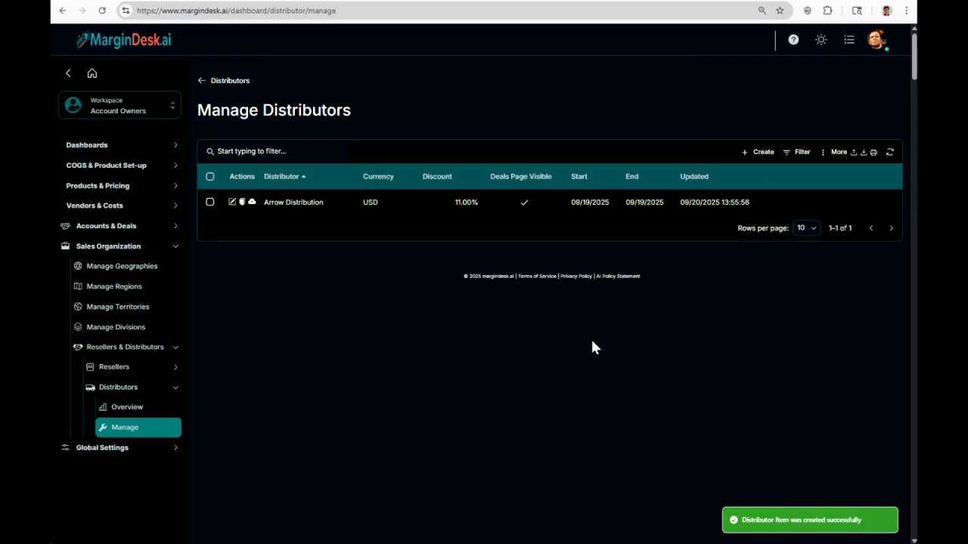